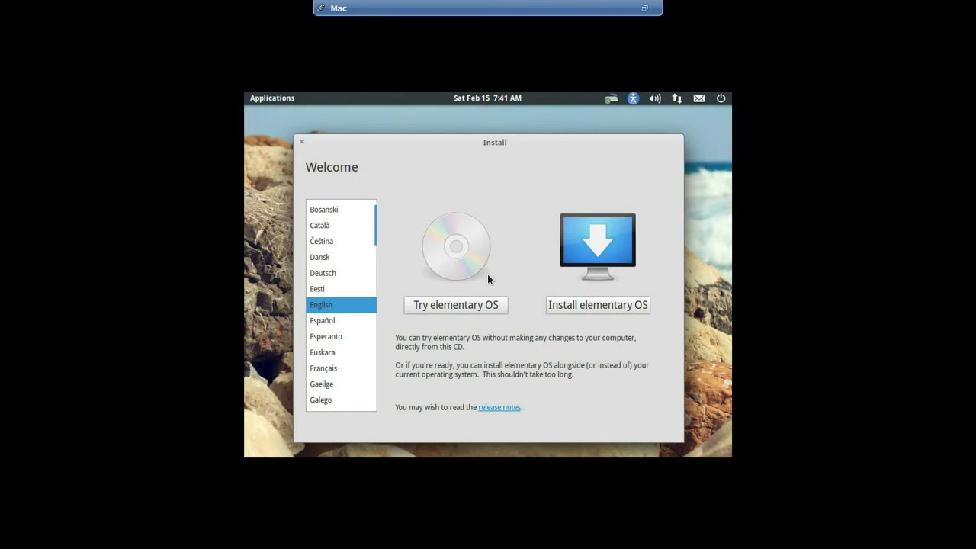
Start installing elementary OS in English from the Welcome page
click(593, 306)
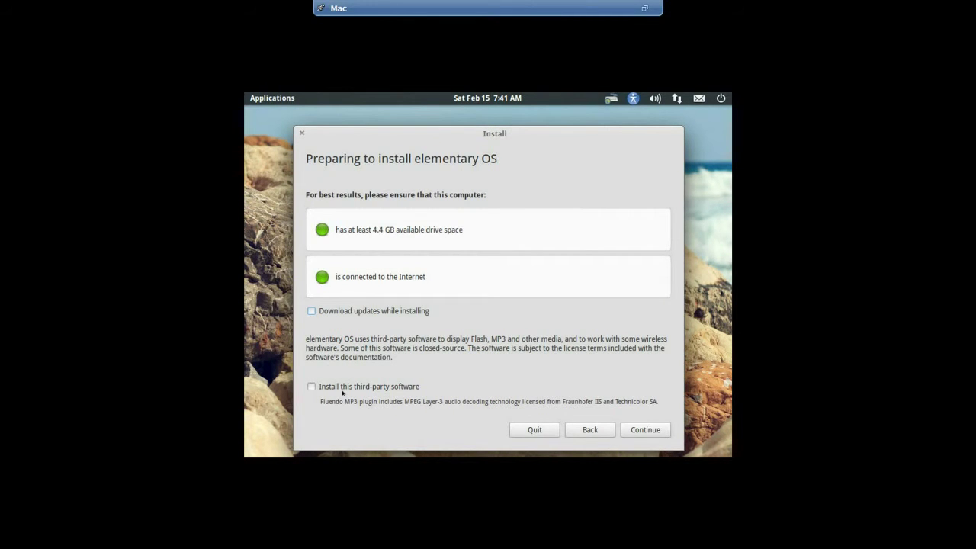
Pass the requirements check, choose 'Erase disk and install elementary OS', and start installing on the 17.2 GB disk
click(648, 430)
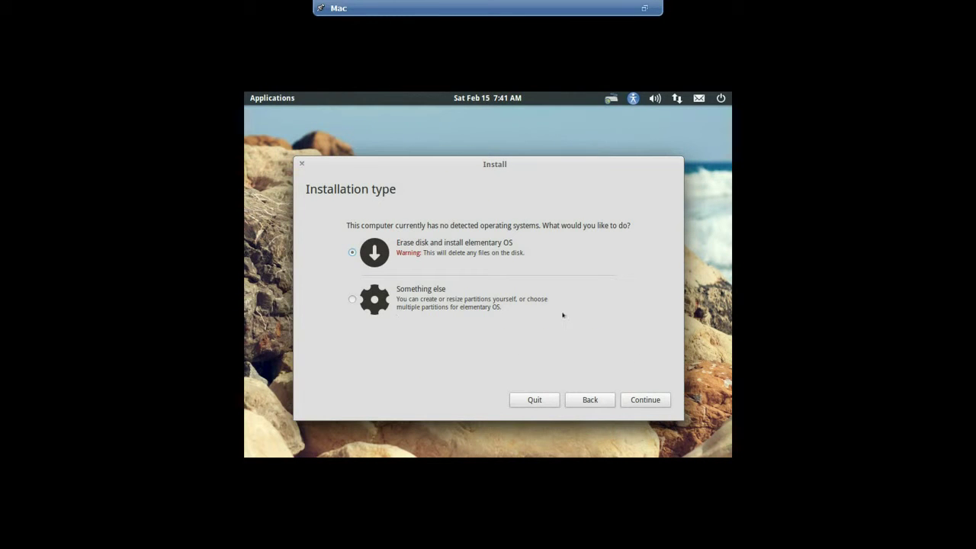
click(651, 400)
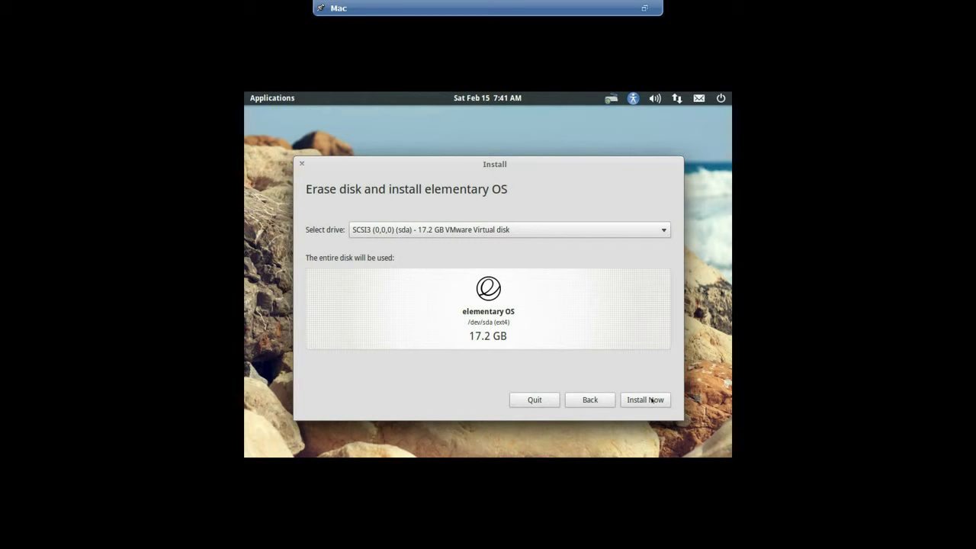
click(651, 399)
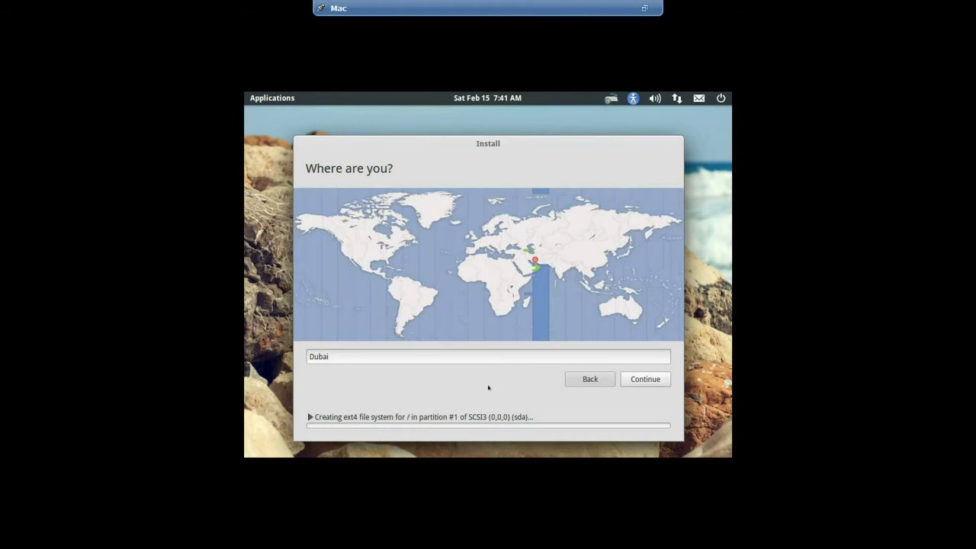
Set the time zone to Dubai instead of Bahrain and accept the English (US) keyboard layout
click(526, 263)
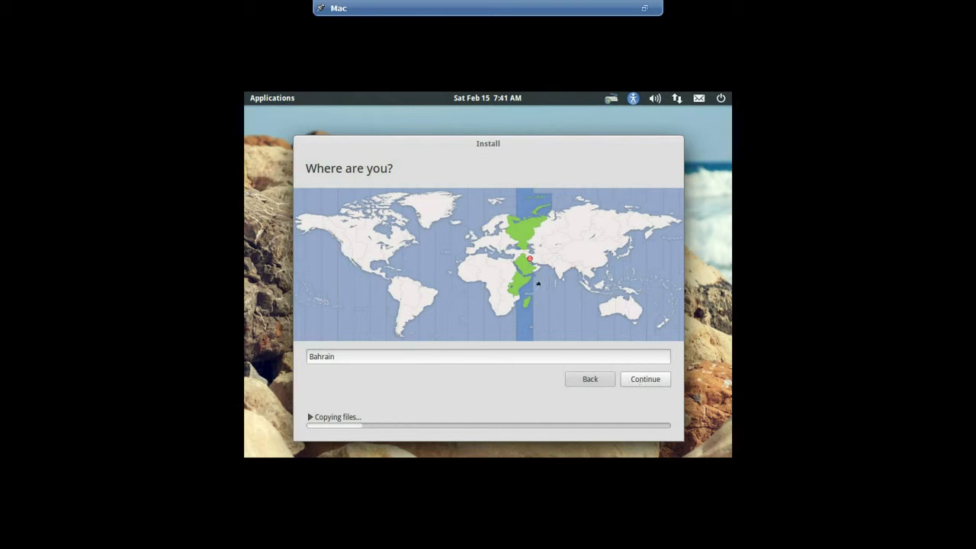
click(534, 266)
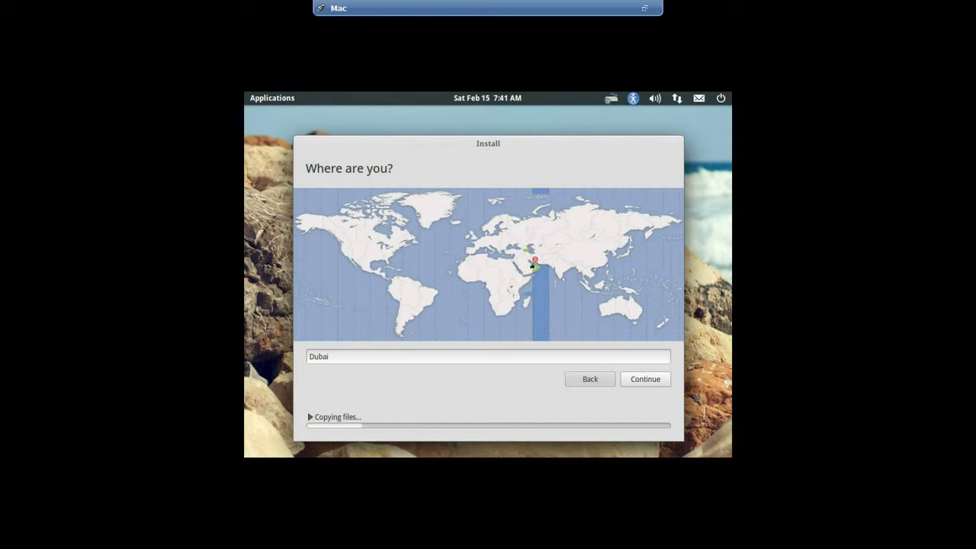
click(642, 376)
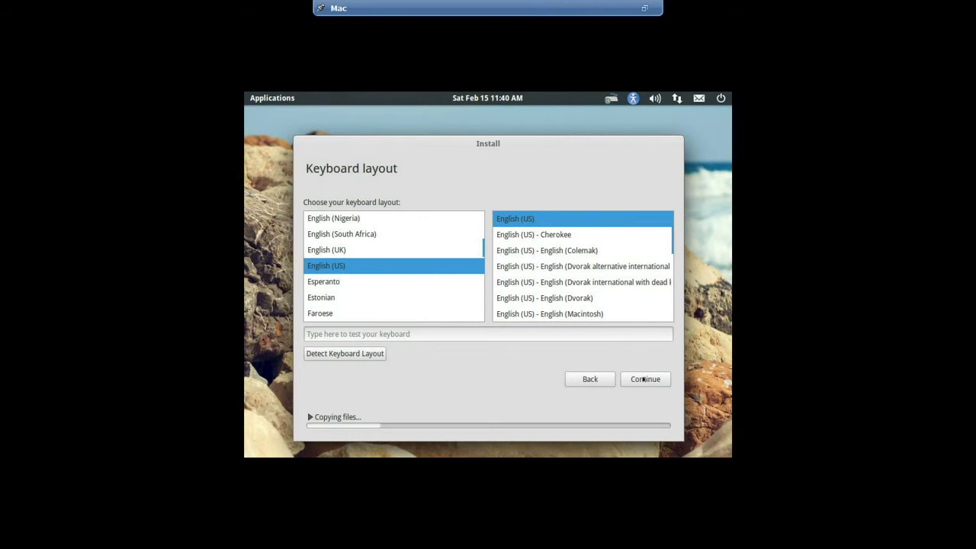
click(642, 376)
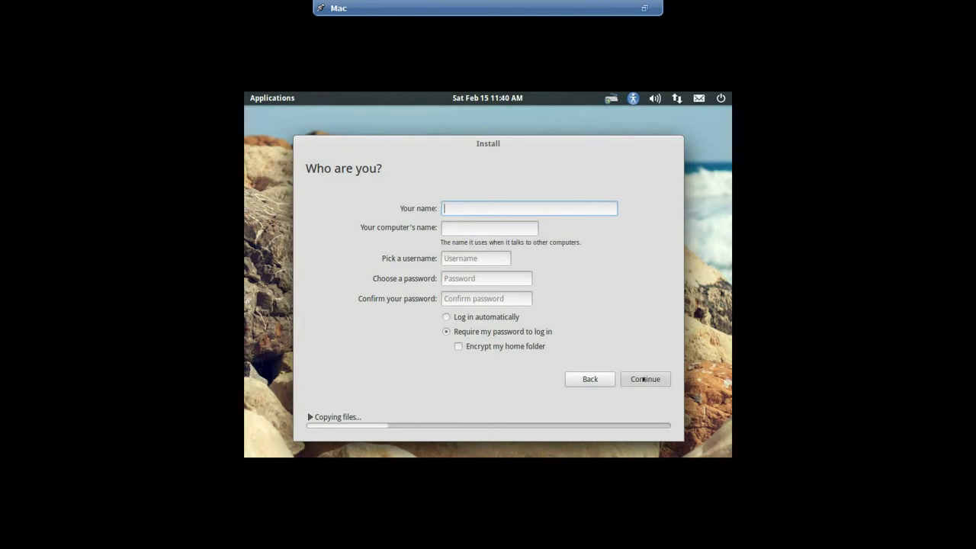
Enter the user's full name and replace the computer name's virtual-machine part with 'mac'
text(James)
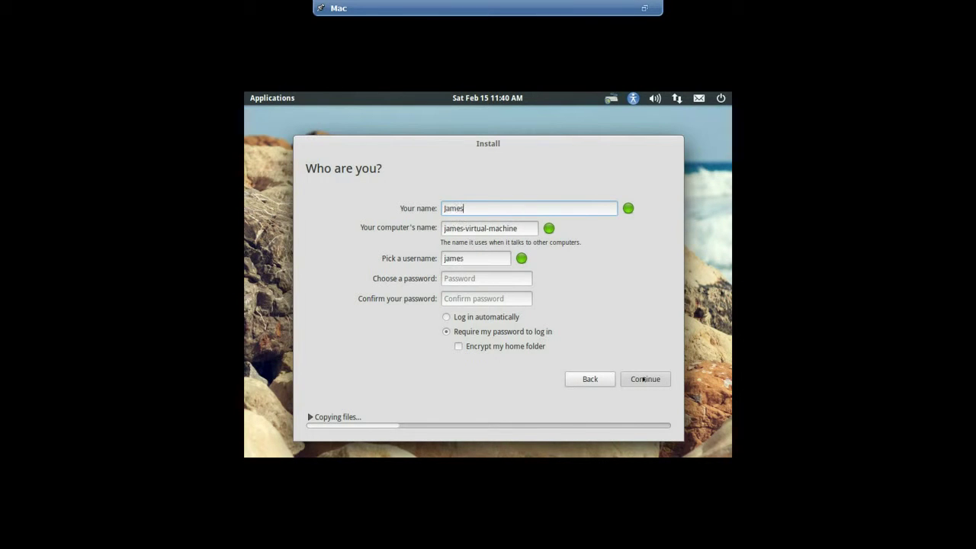
drag(519, 229, 463, 223)
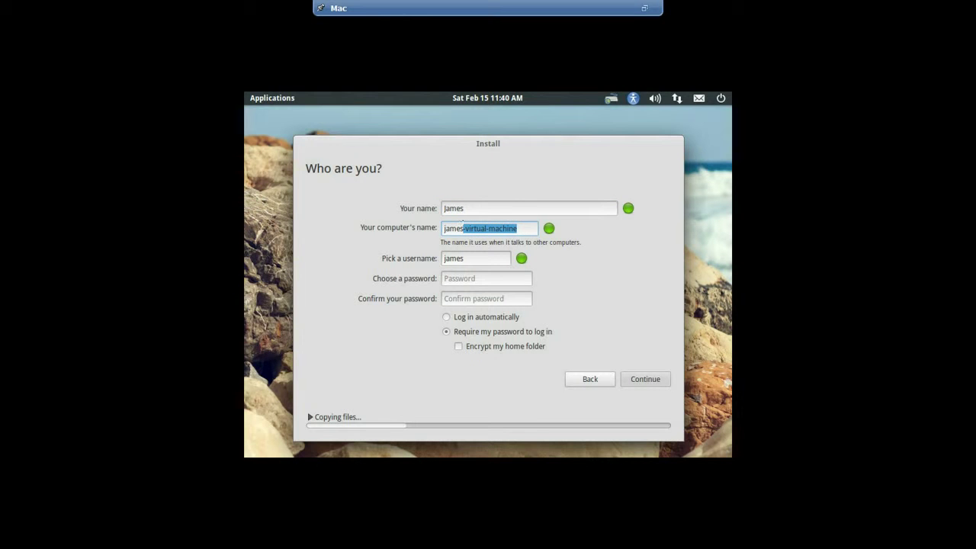
text(mac)
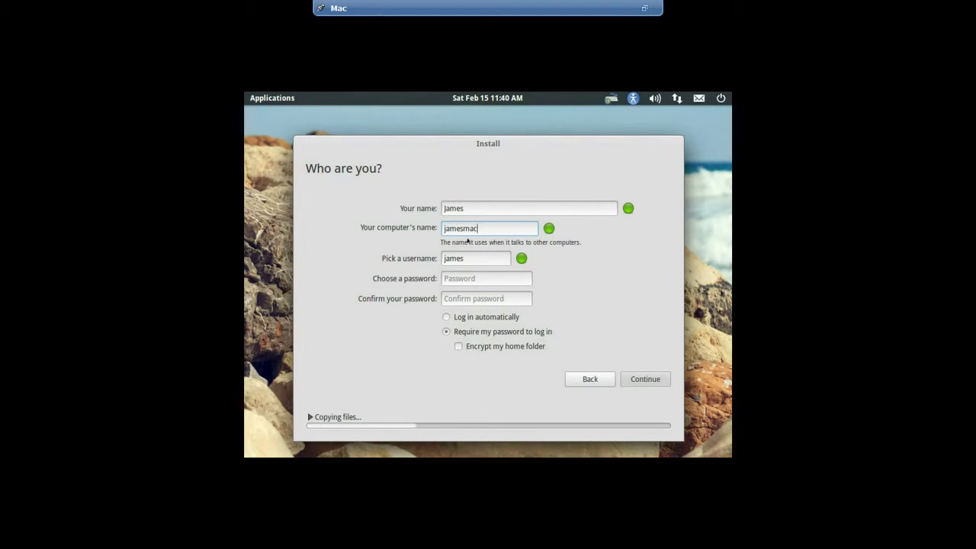
Enter and confirm the account password, then submit the account details
click(469, 276)
text(123456)
key(Tab)
text(123456)
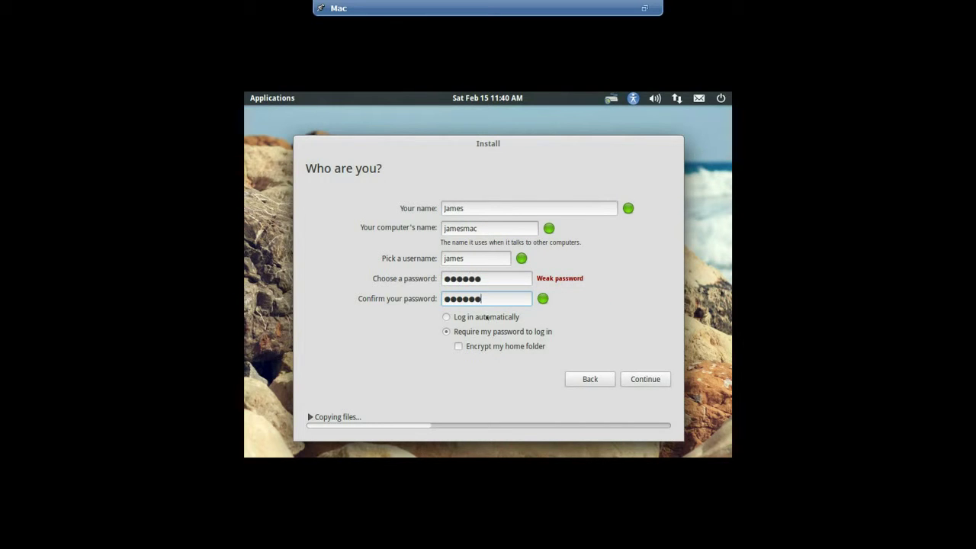
click(661, 379)
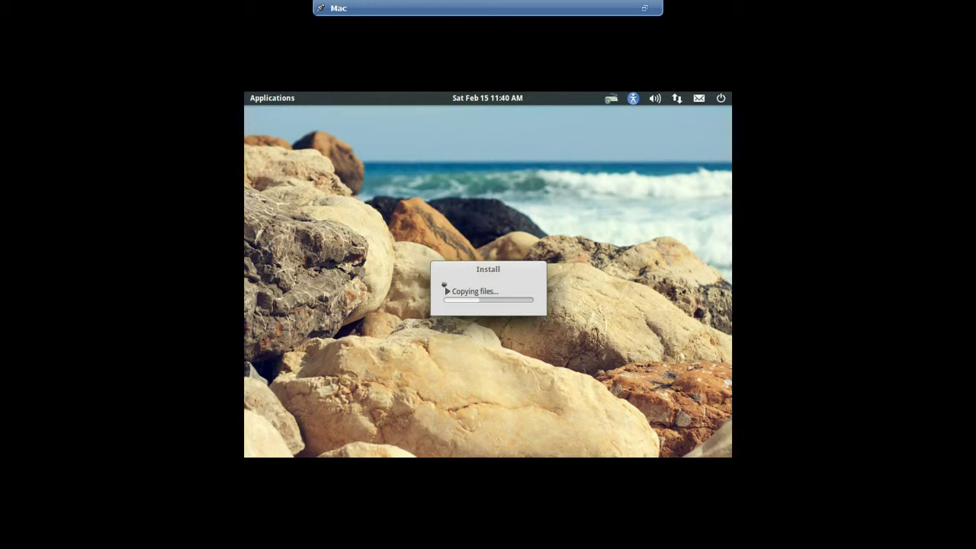
click(445, 287)
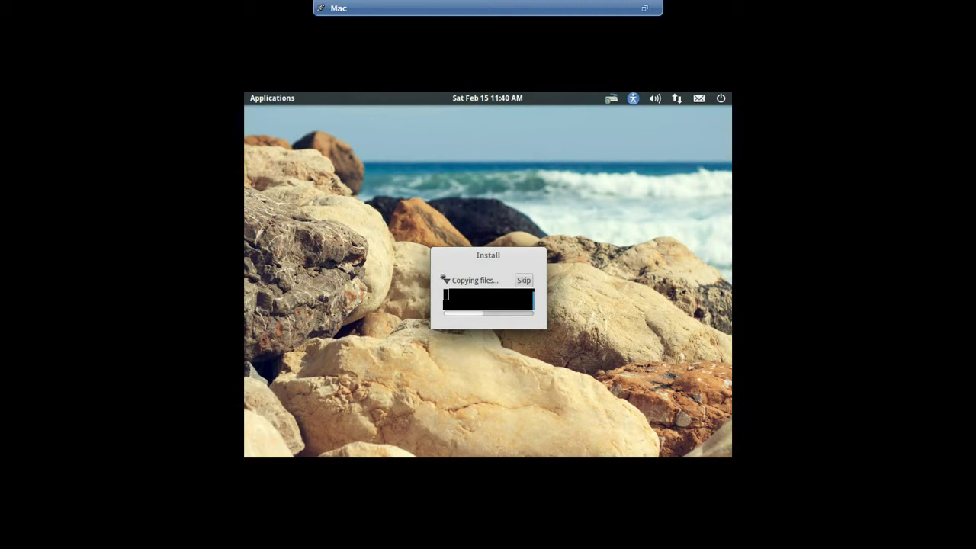
click(445, 280)
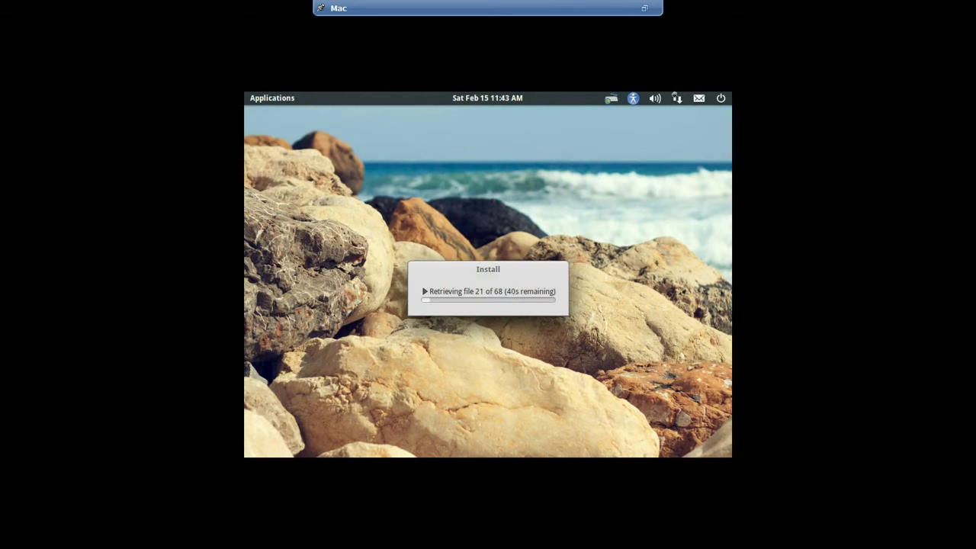
Turn networking off from the panel menu, then choose Restart Now when installation completes
click(675, 96)
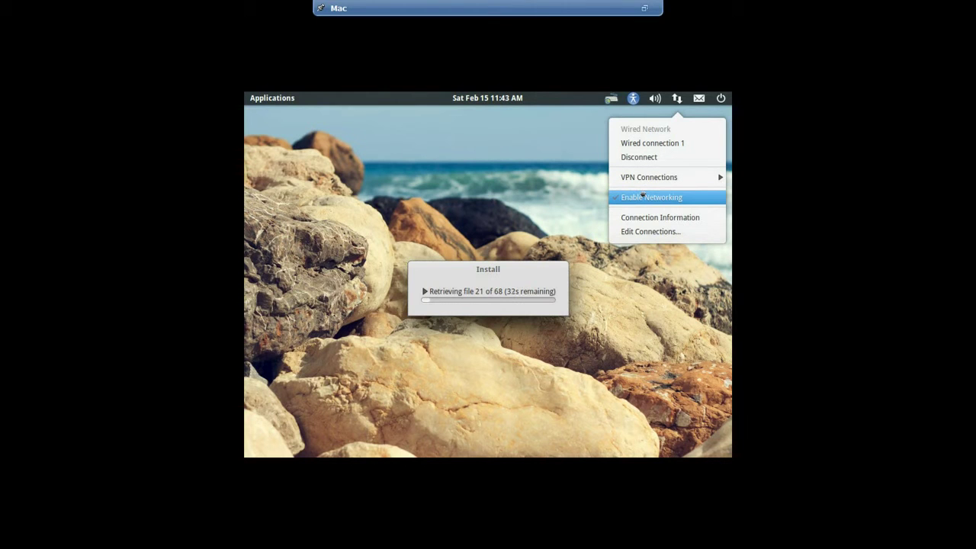
click(643, 196)
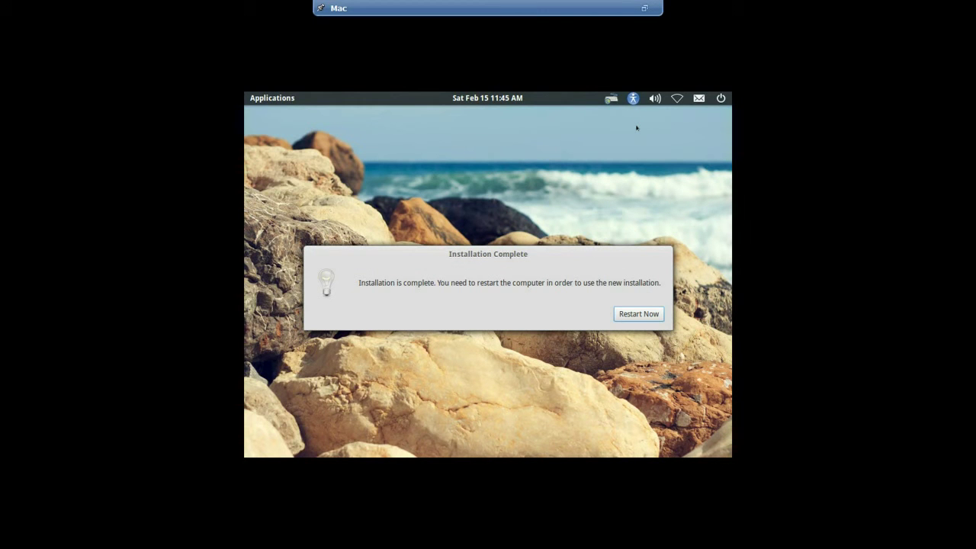
click(629, 310)
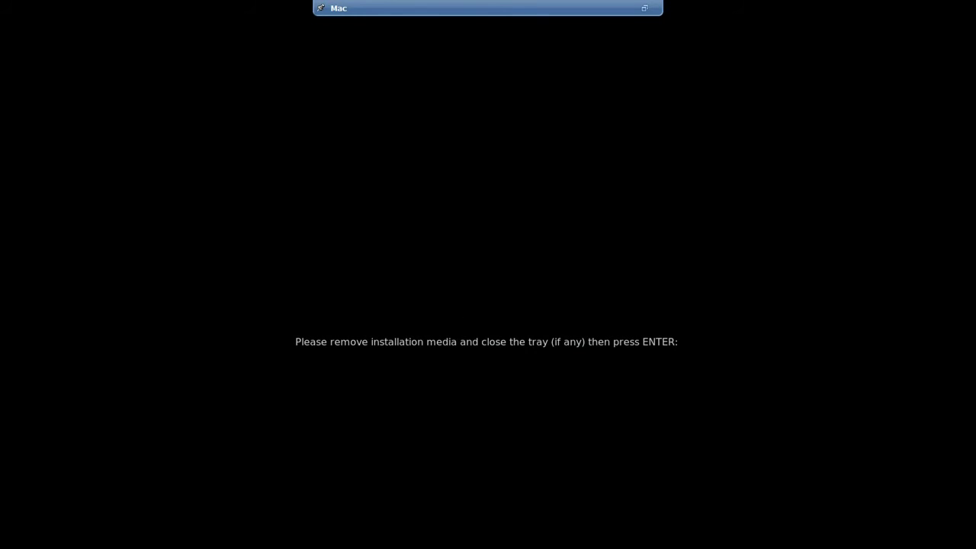
Confirm the installation media is removed so the VM reboots to the login screen
key(Return)
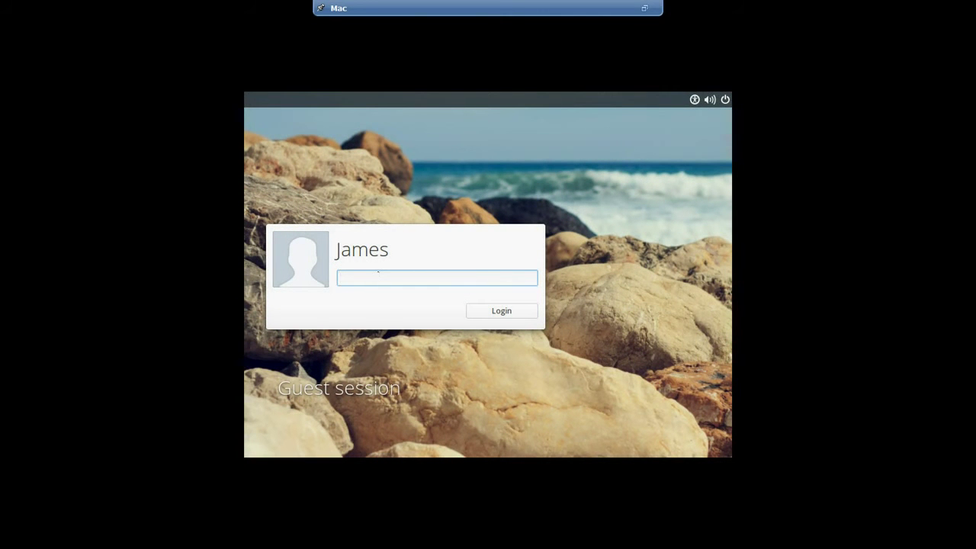
Log in to the created user account with its password
text(******)
key(Return)
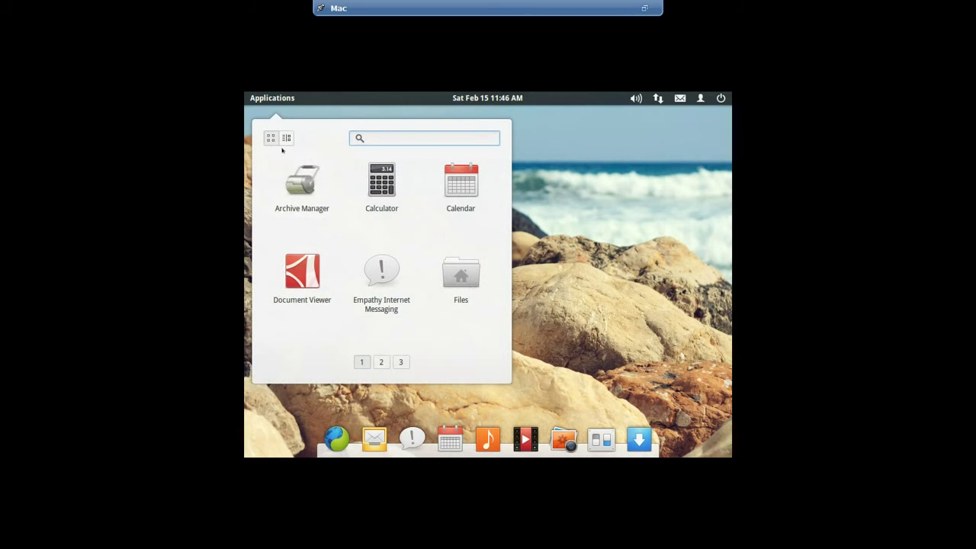
Browse the launcher's app pages 2, 3, 2 and 1, then close the Applications menu
click(381, 362)
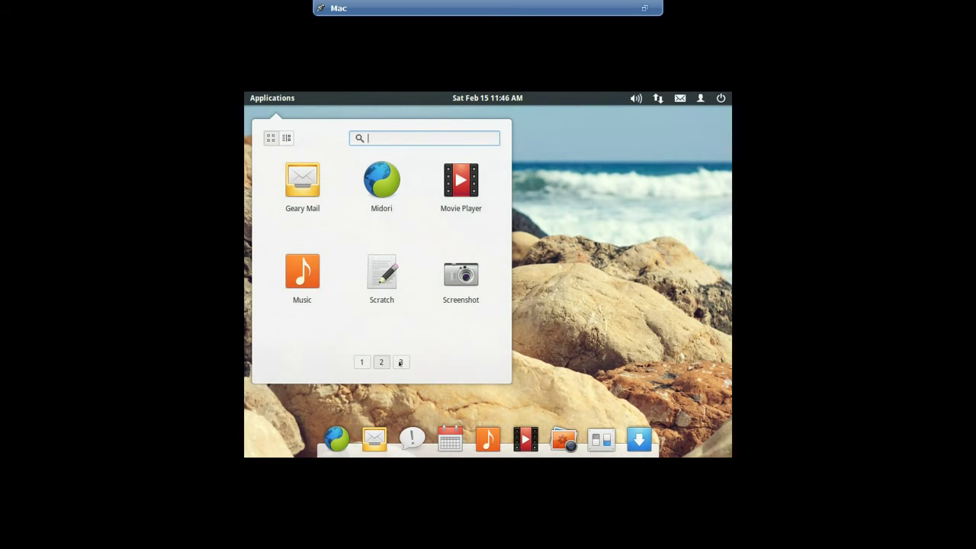
click(400, 363)
click(381, 363)
click(359, 361)
click(404, 400)
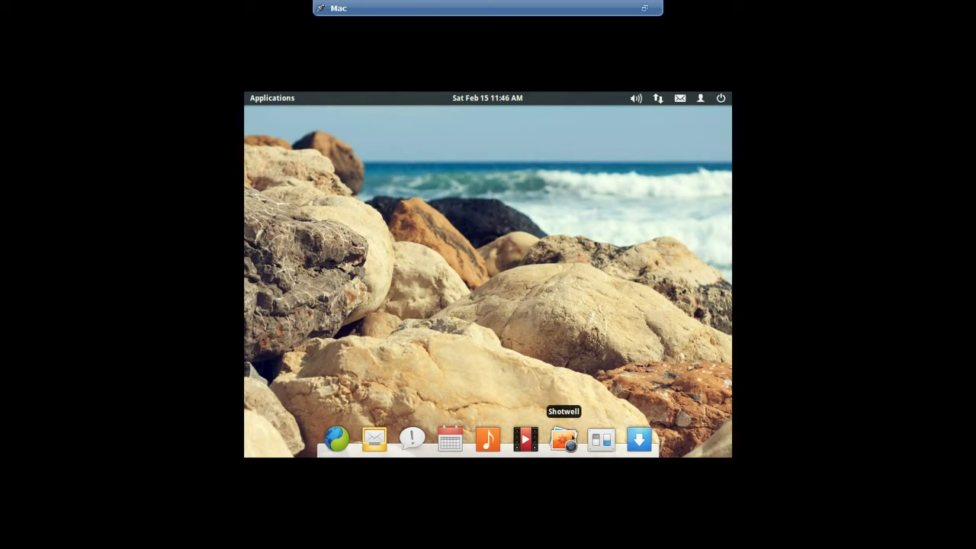
Launch Shotwell, dismiss its welcome message, close it, and launch System Settings from the dock
click(564, 440)
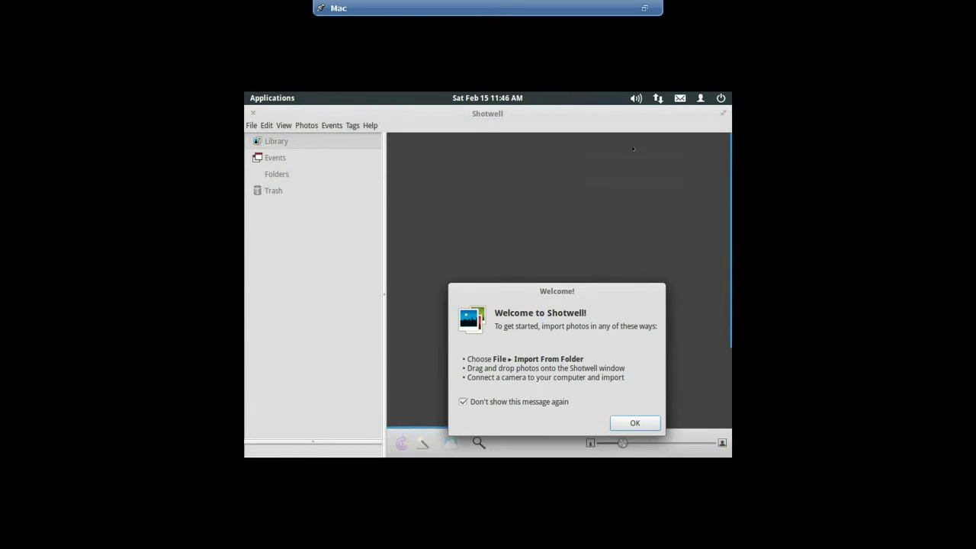
click(635, 423)
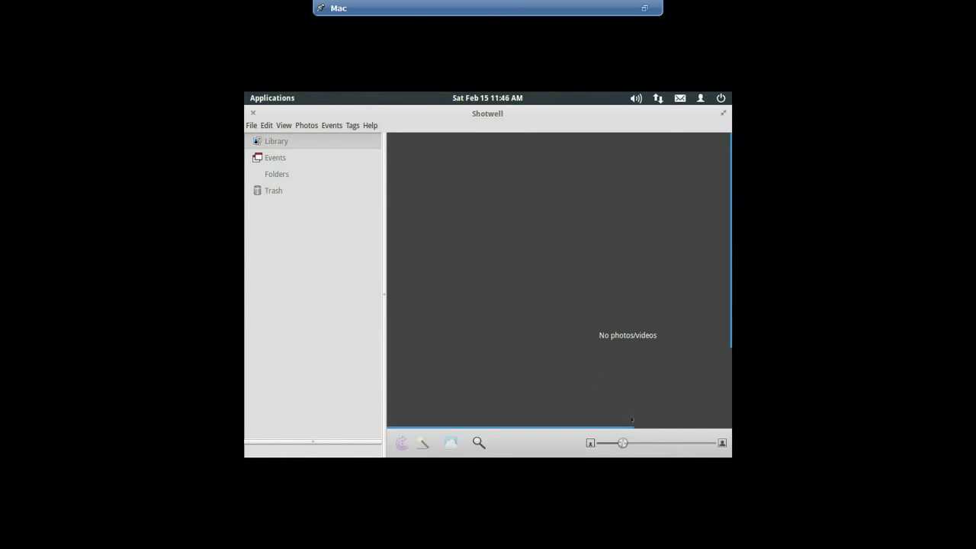
click(253, 112)
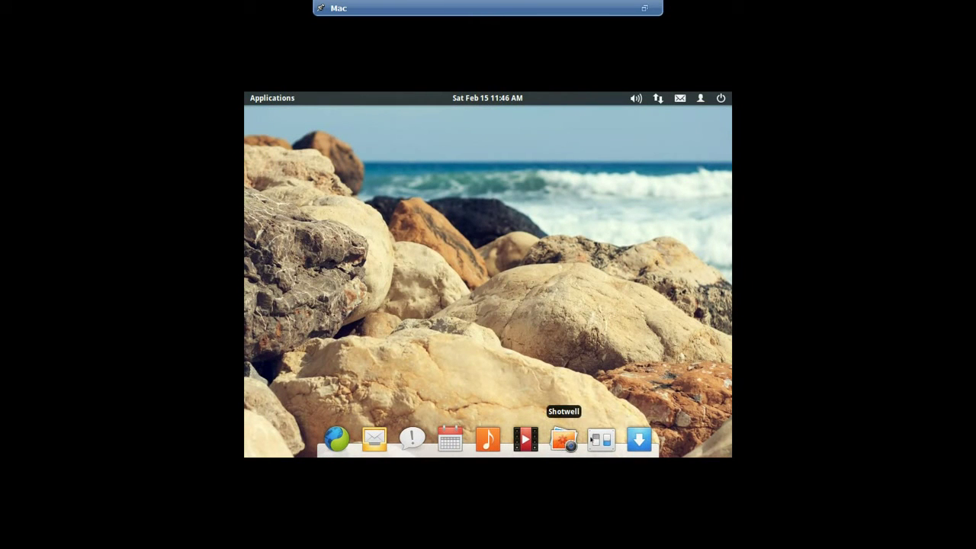
click(601, 440)
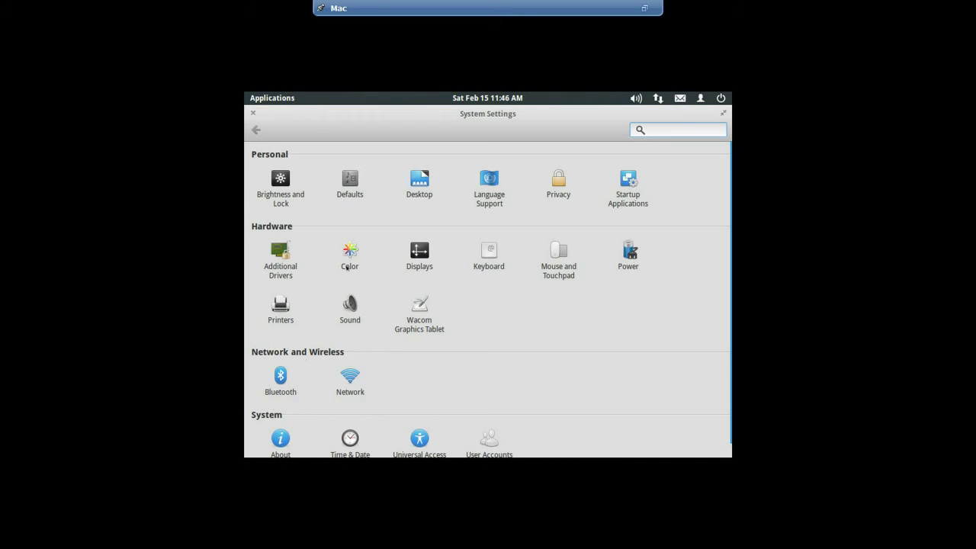
View the Color panel's virtual display, close System Settings, and show the shut-down menu
click(348, 252)
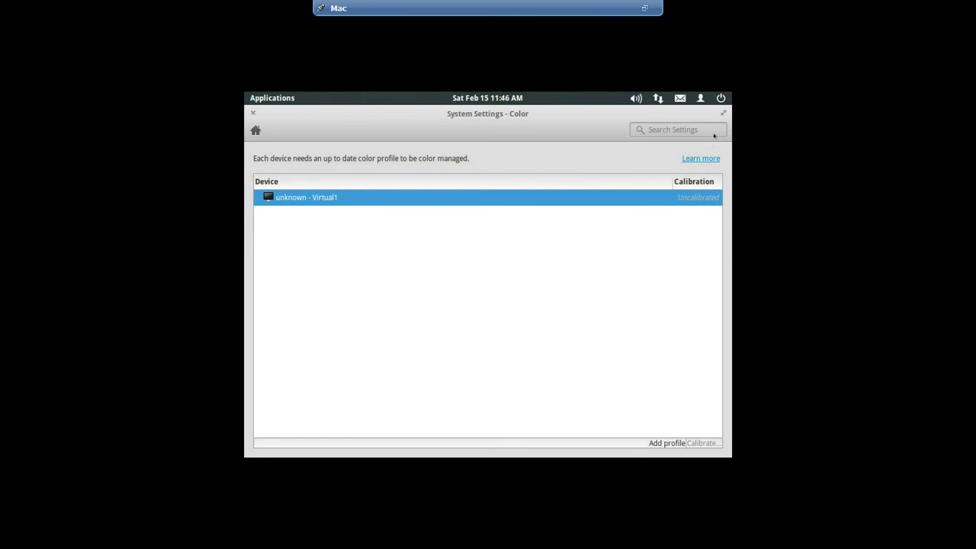
click(253, 112)
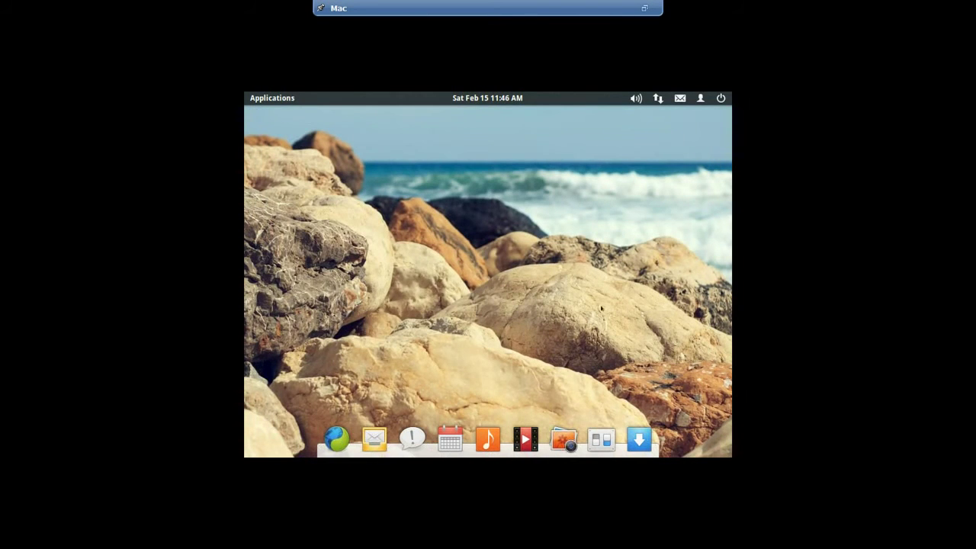
click(721, 98)
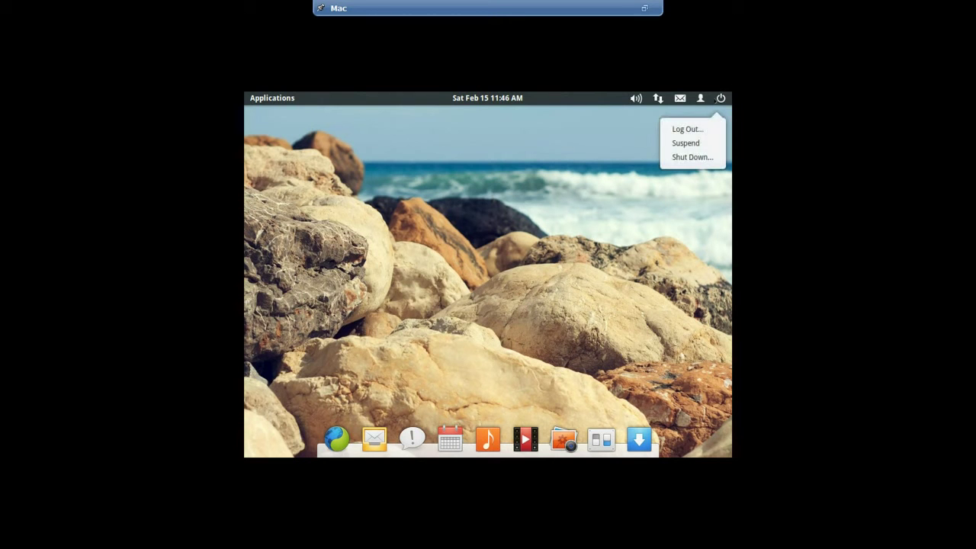
Check the top panel's user account, messaging availability and network connection menus
click(702, 183)
click(700, 97)
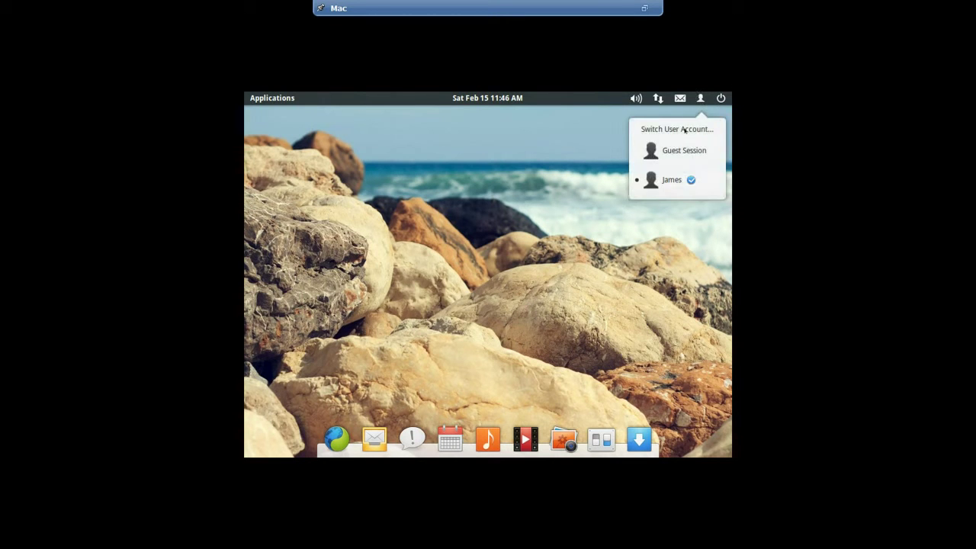
click(679, 222)
click(681, 99)
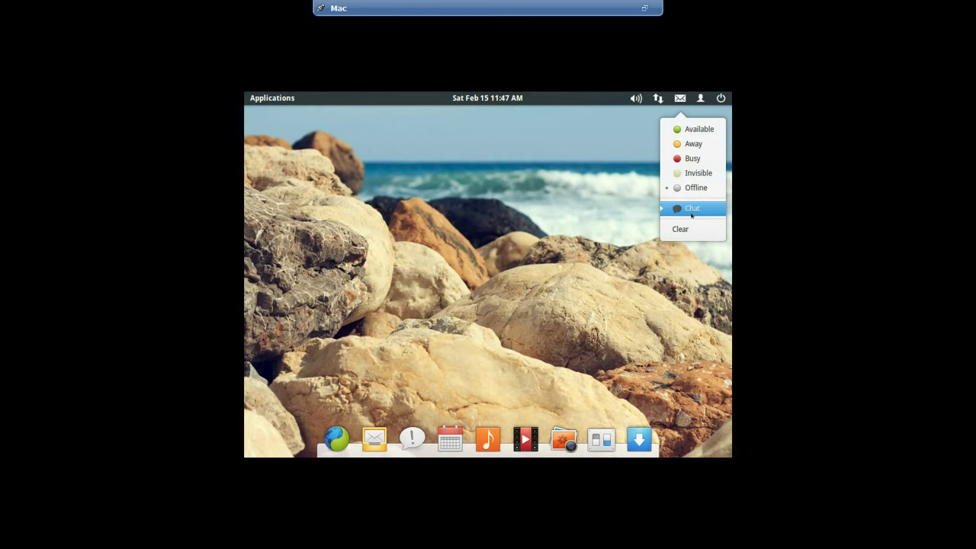
click(626, 128)
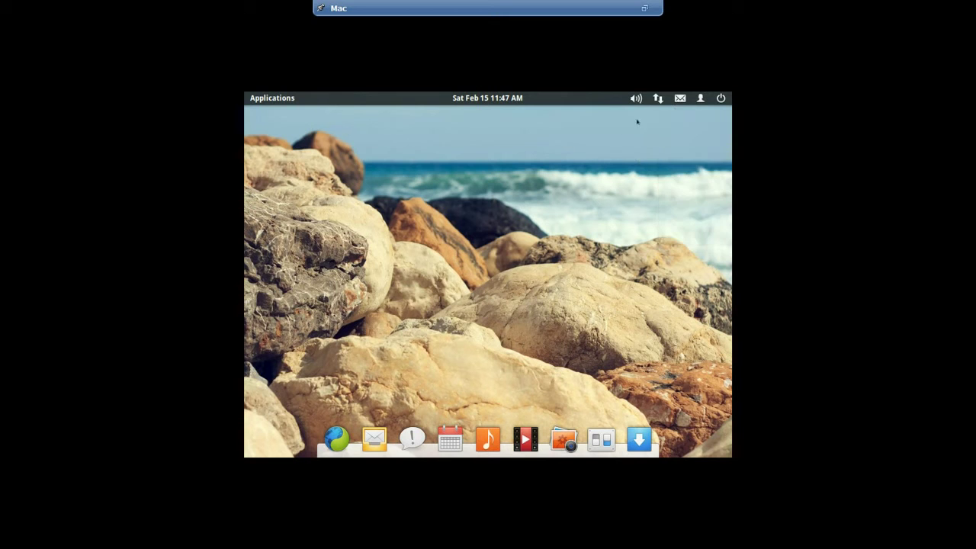
click(658, 98)
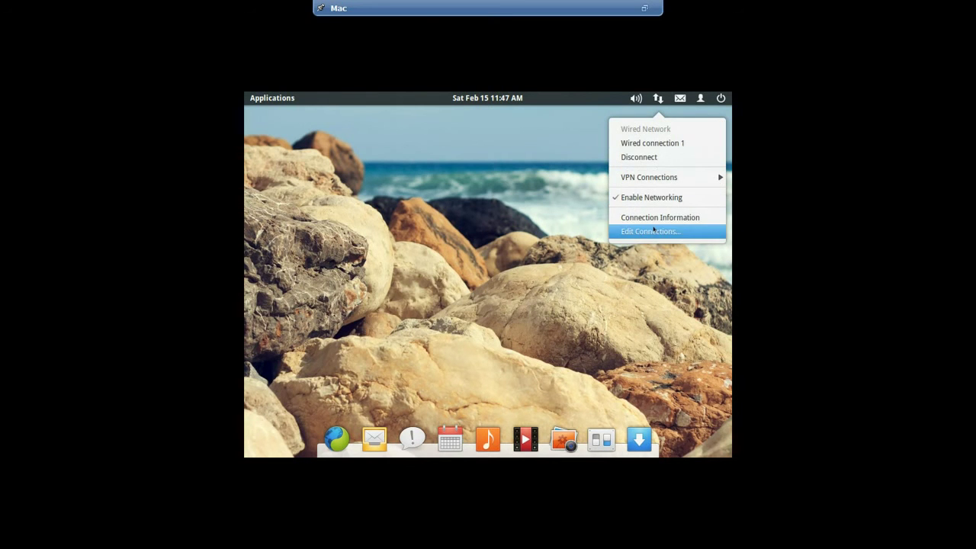
Review the Wireless, Mobile Broadband, VPN and DSL tabs in Network Connections, then close it
click(651, 231)
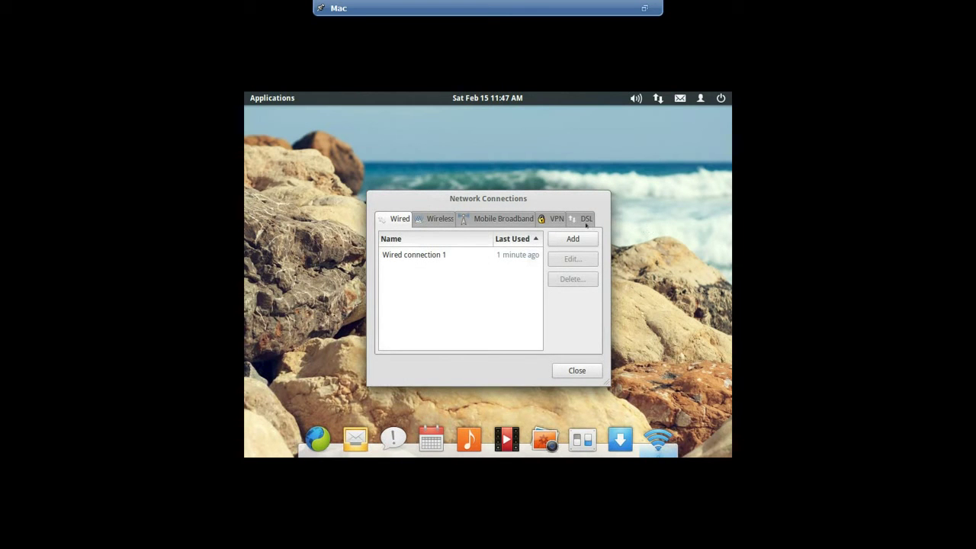
click(433, 219)
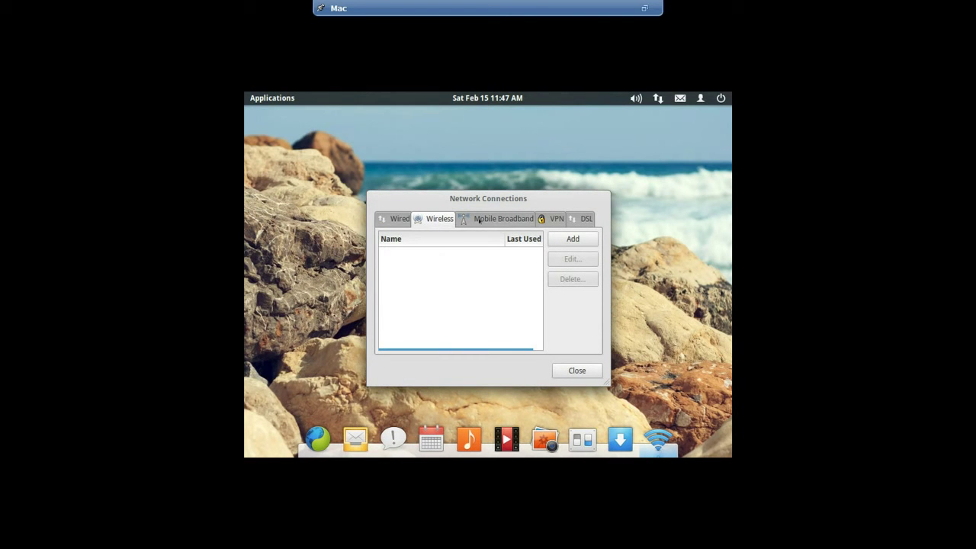
click(503, 220)
click(562, 220)
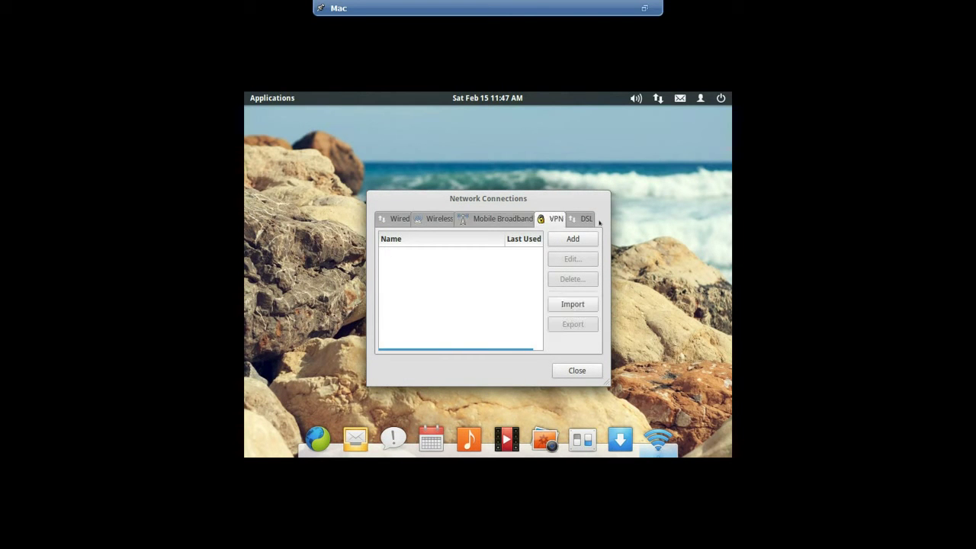
click(586, 220)
click(571, 371)
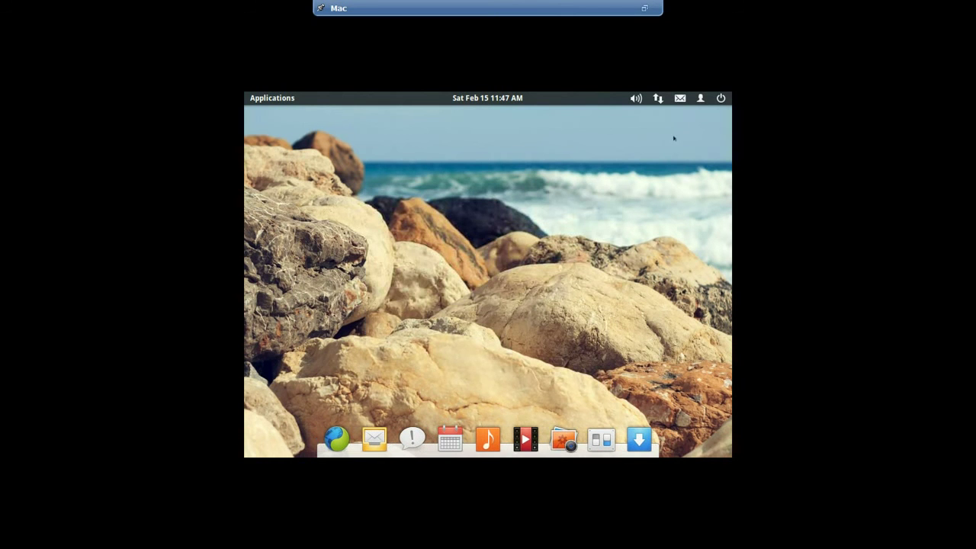
Open Sound Settings from the volume indicator, close it, and launch Calendar from the dock
click(636, 98)
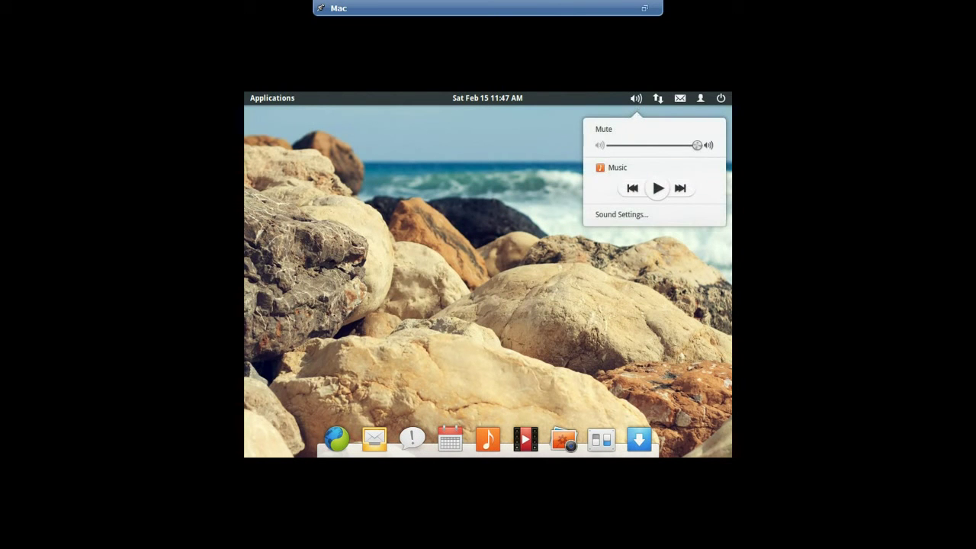
click(610, 216)
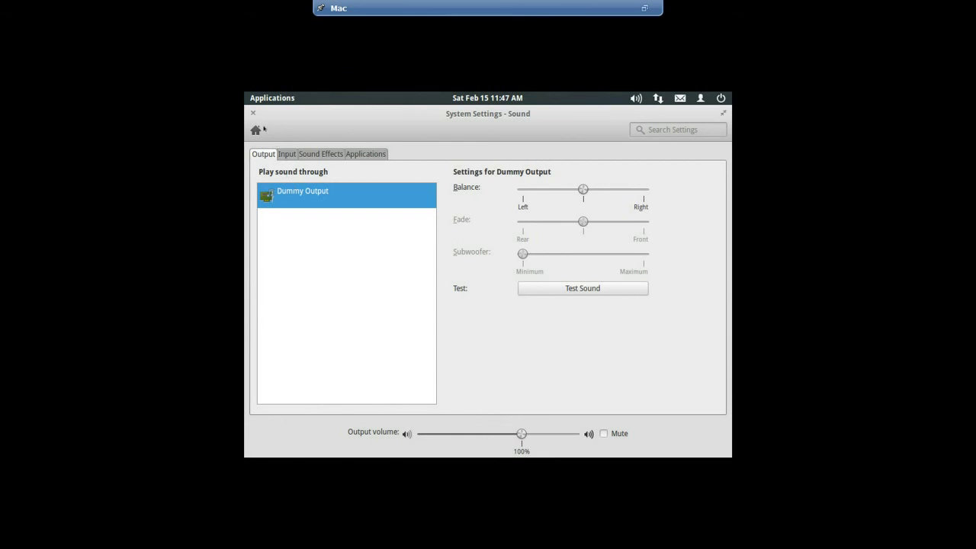
click(253, 113)
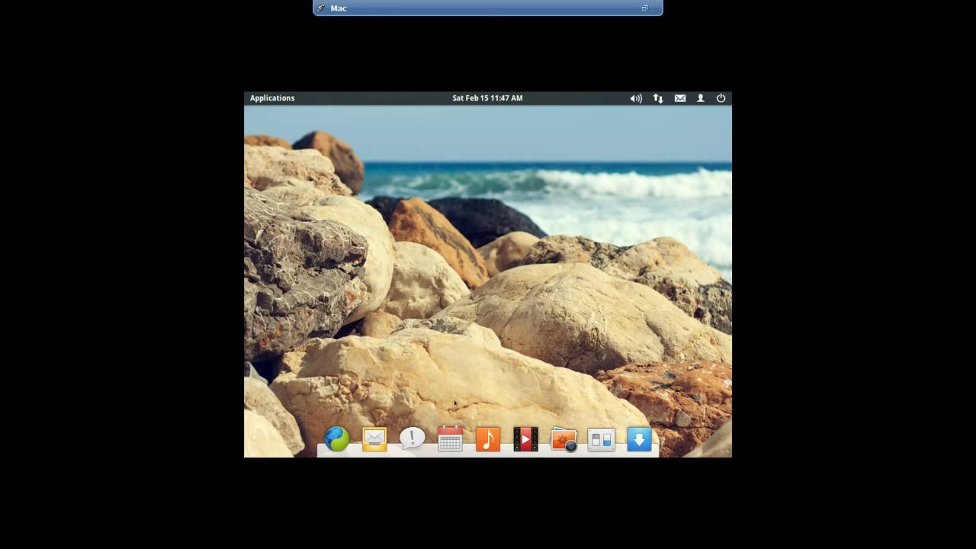
click(442, 435)
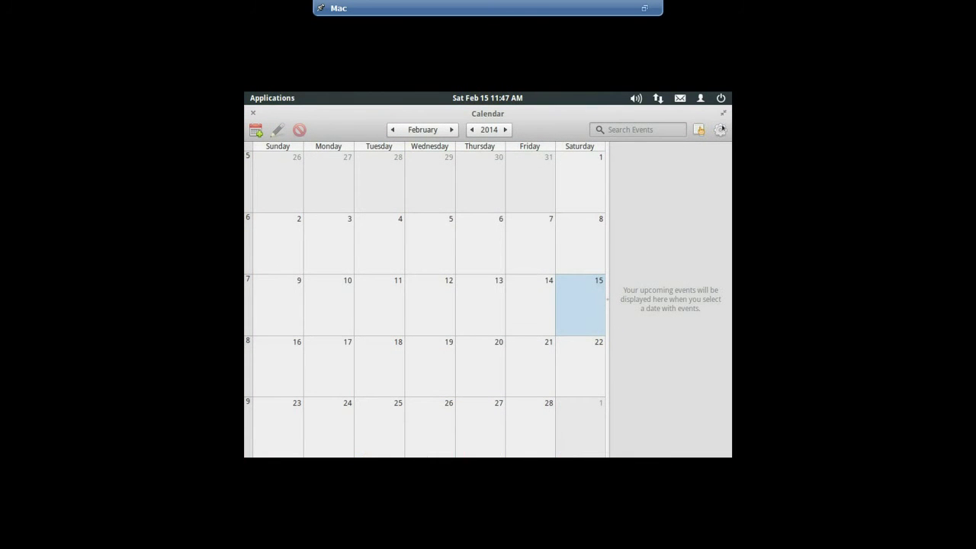
Close Calendar, search the Applications launcher for 'te', and open Terminal
click(253, 113)
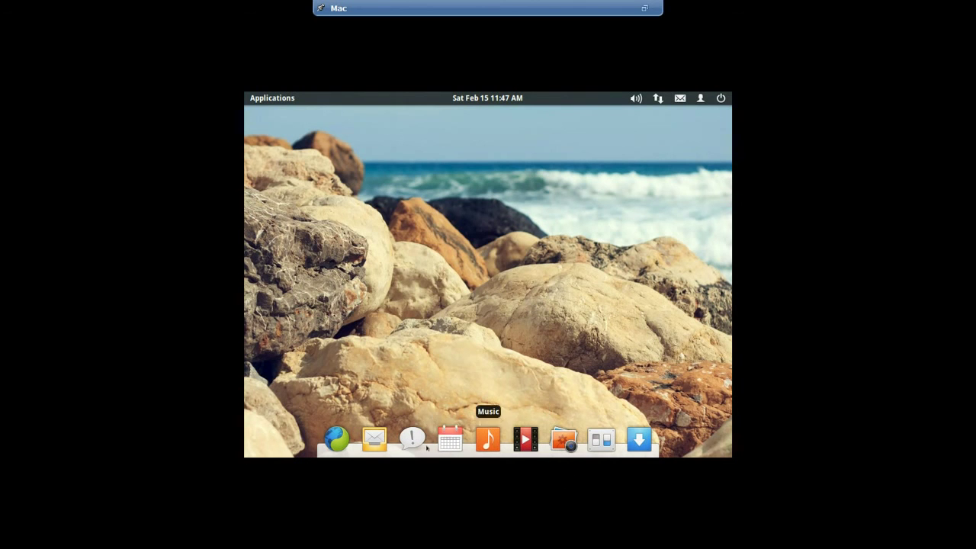
click(256, 98)
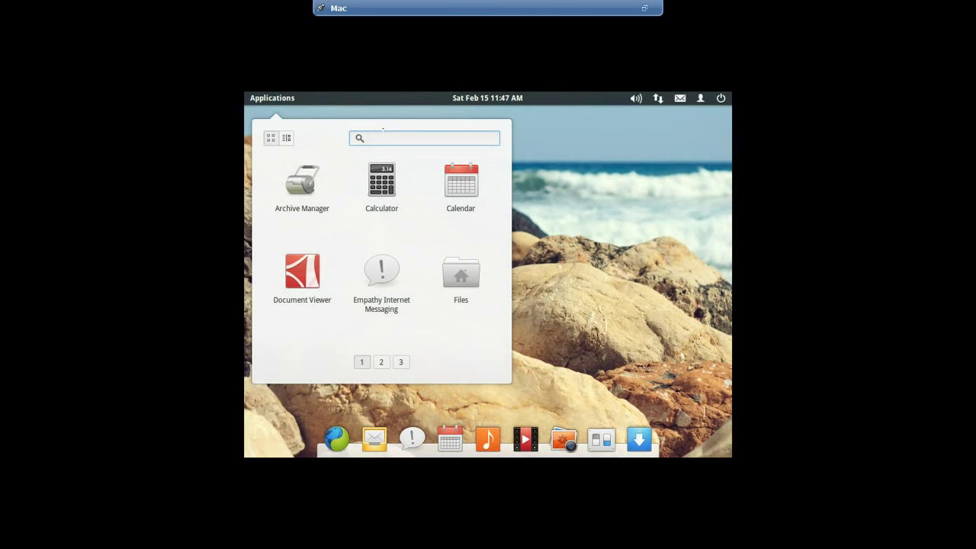
text(te)
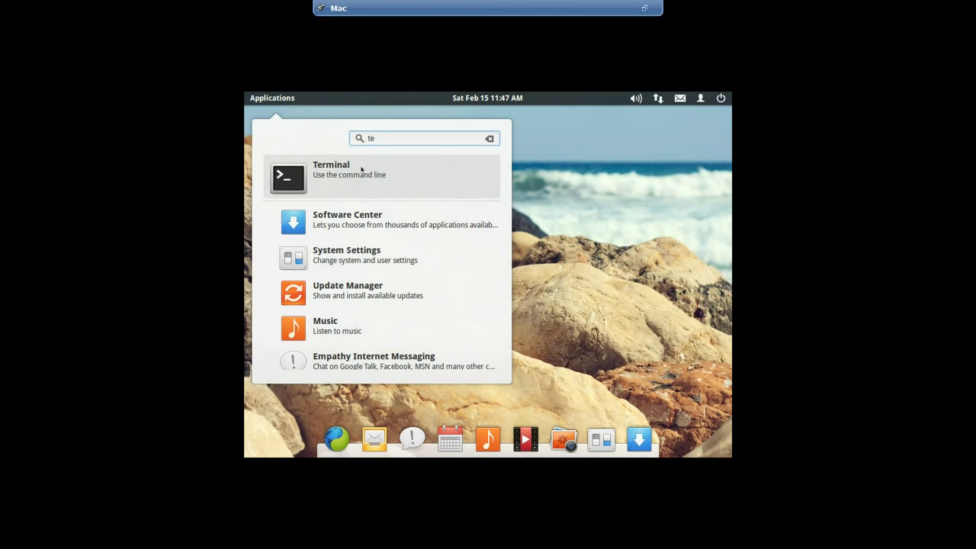
click(362, 169)
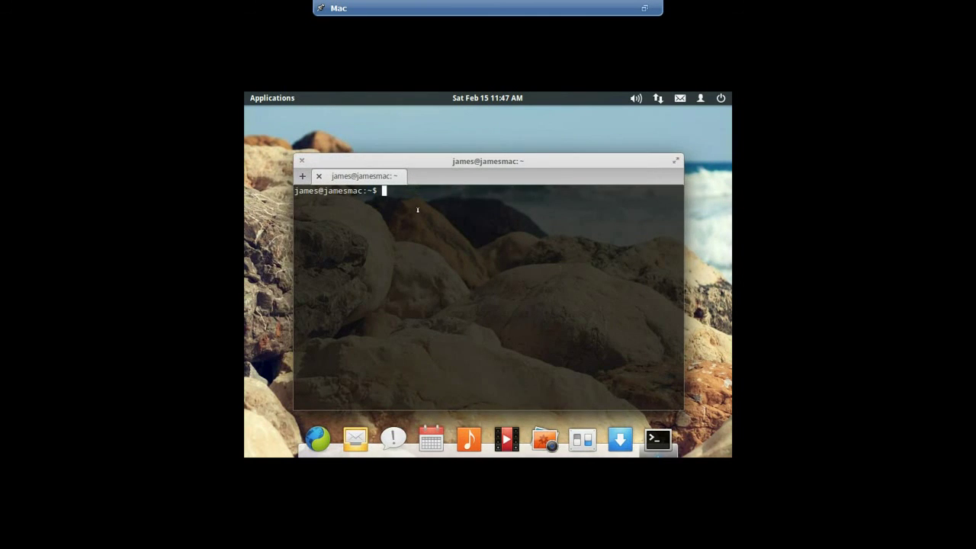
Get a root shell with sudo -i, entering the password
text(u)
key(BackSpace)
text(sudo -i)
key(Return)
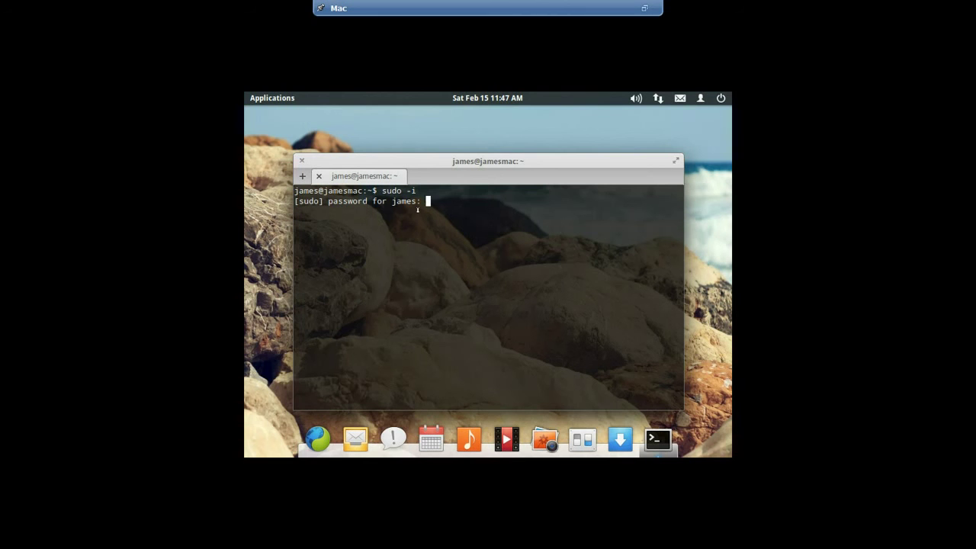
key(Return)
key(Return)
key(Return)
Run uname -n, uname -r and uname -a to show hostname, kernel release and system info
text(una)
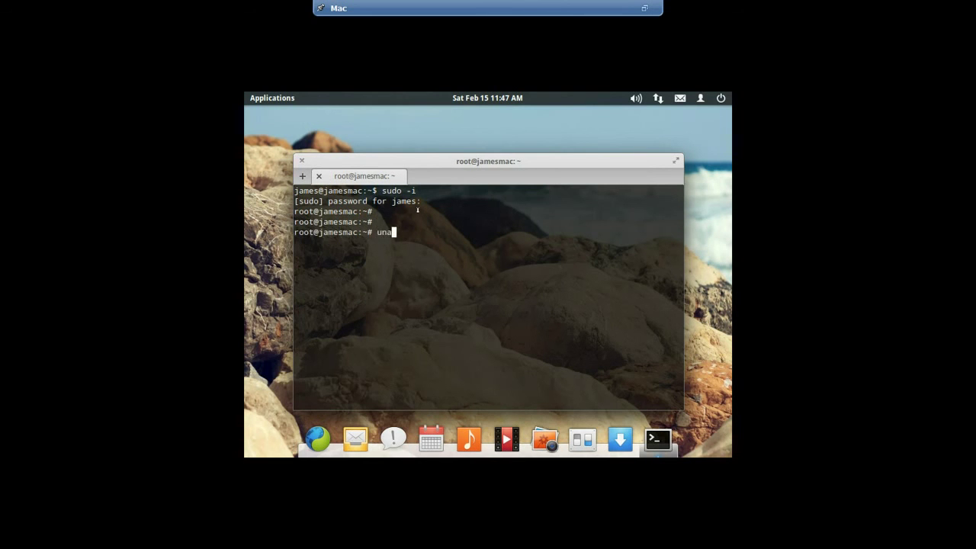
text(me -)
text(n)
key(Return)
text(uname -r)
key(Return)
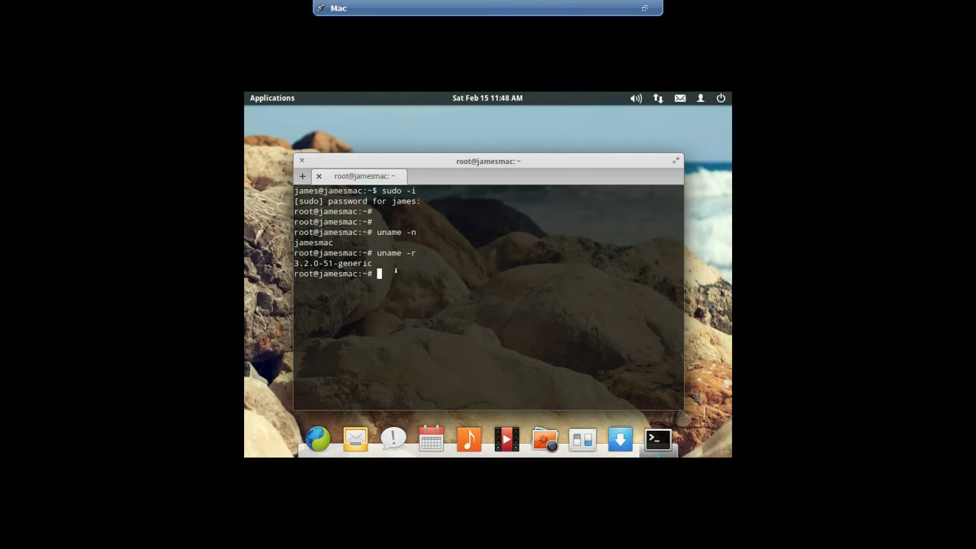
text(uname -a)
key(Return)
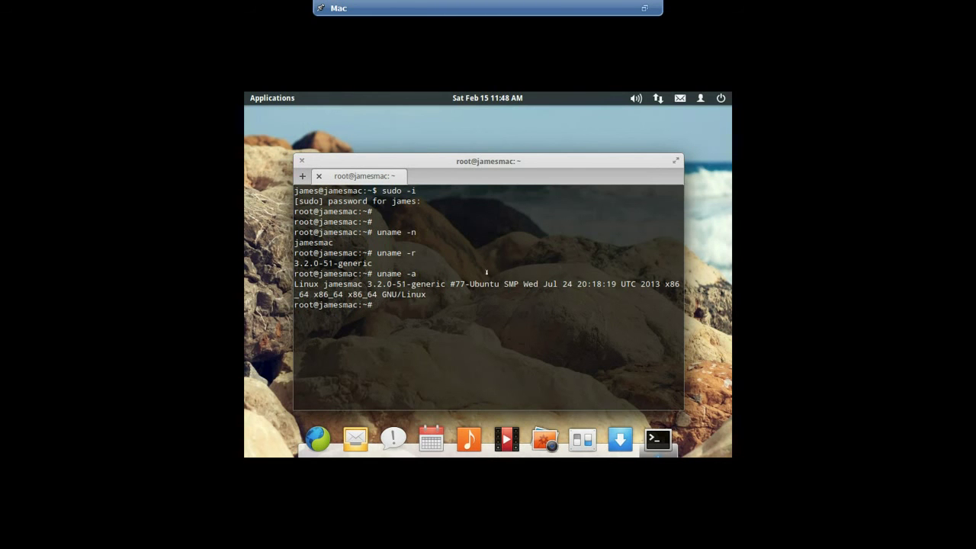
Highlight the Ubuntu build and kernel version in the output, then type 'LINUX MASTERS'
drag(465, 283, 508, 283)
click(608, 325)
drag(367, 284, 401, 284)
click(459, 317)
text(LINUX)
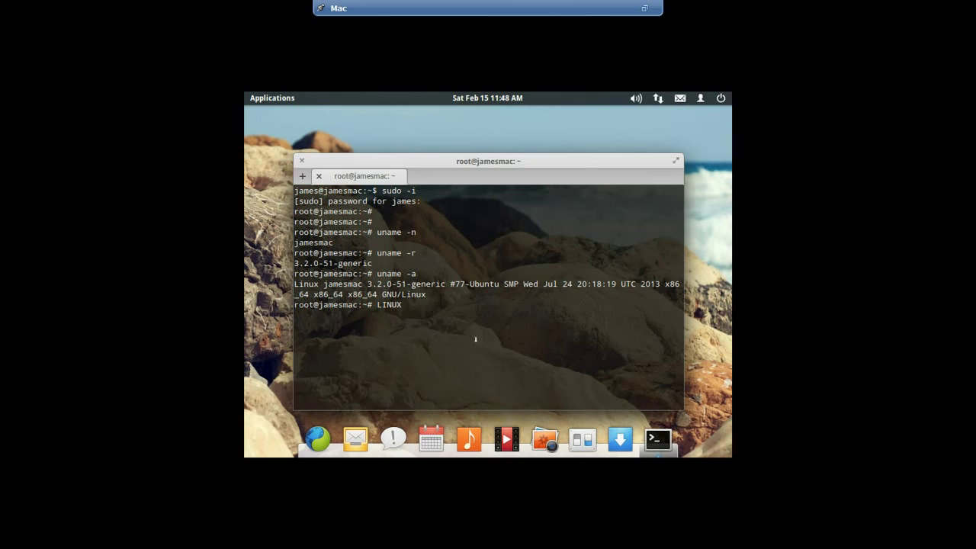